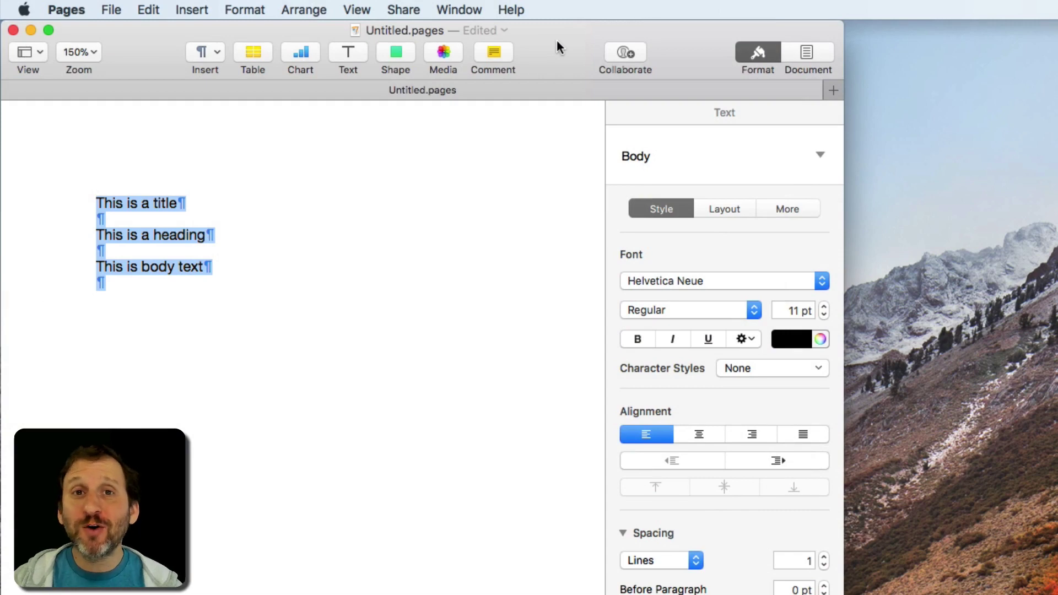
Browse the Format and Arrange menus, then close them without choosing a command.
click(245, 10)
mouse_move(248, 33)
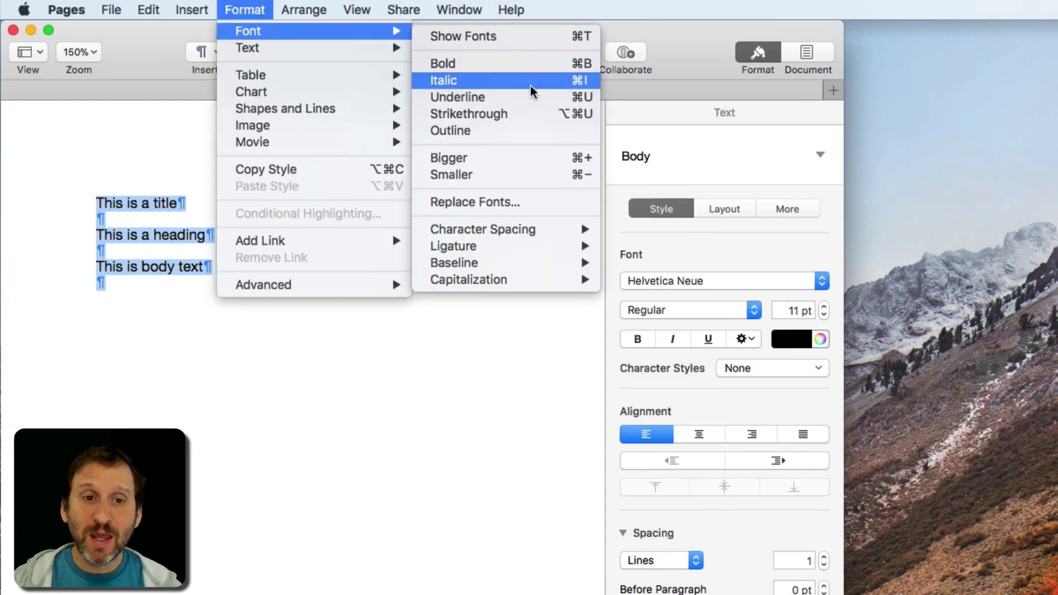
mouse_move(536, 234)
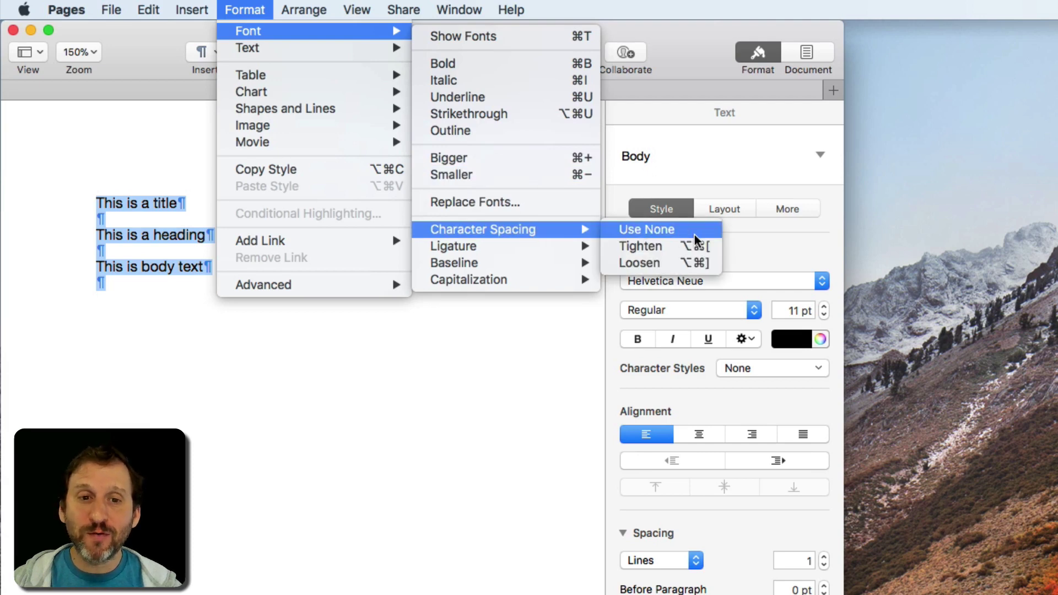
click(148, 5)
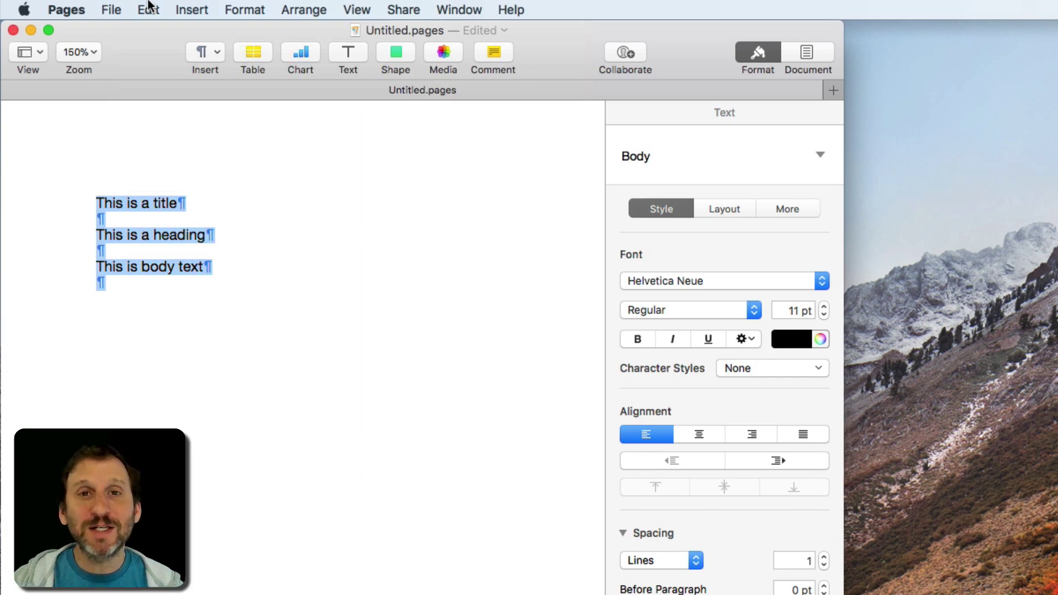
click(245, 9)
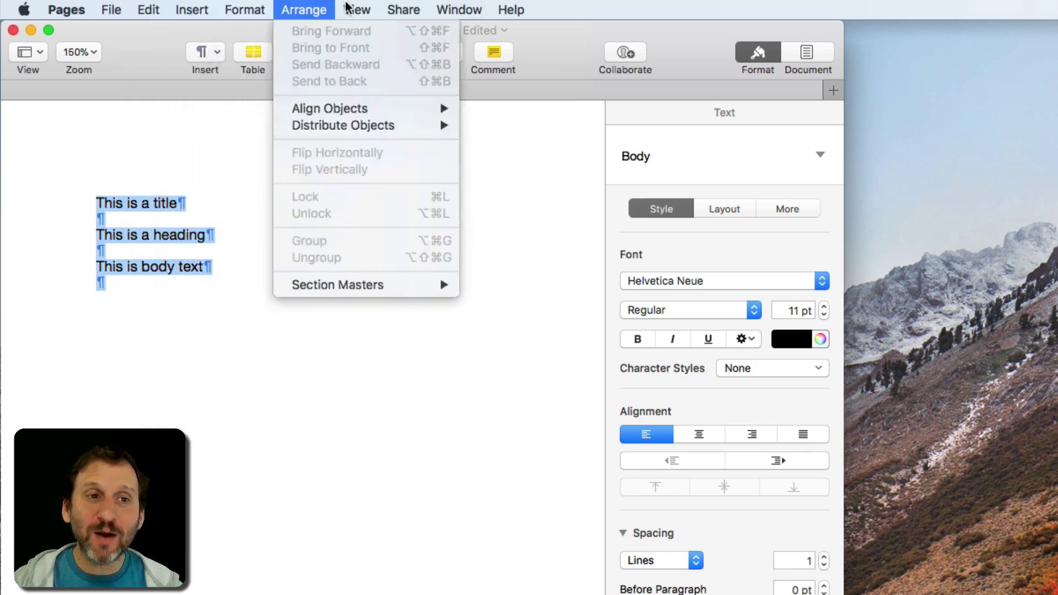
click(371, 7)
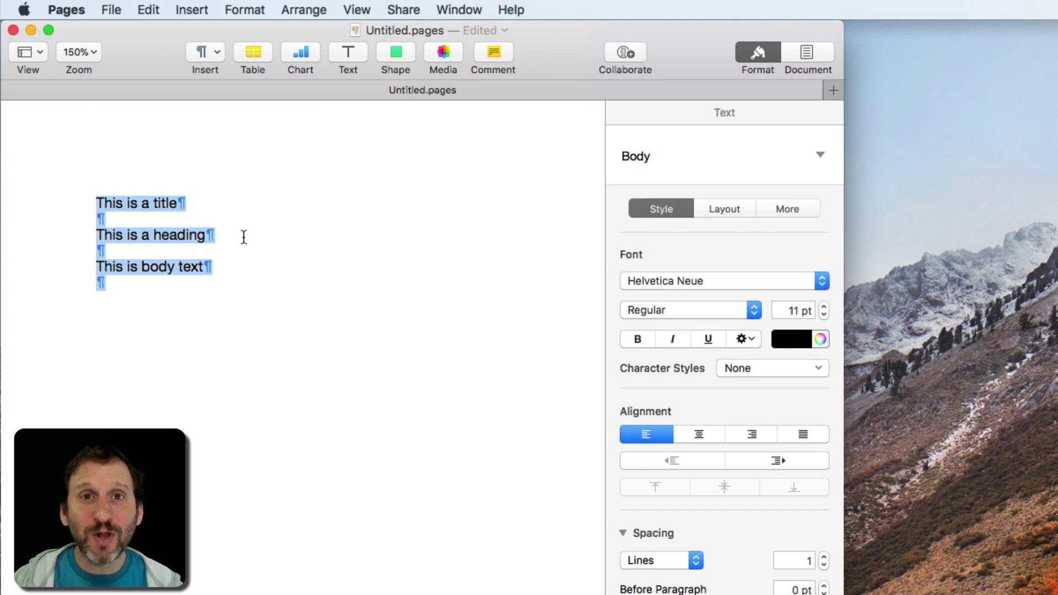
Place the insertion point in the 'This is a title' line and open the paragraph styles list.
click(97, 203)
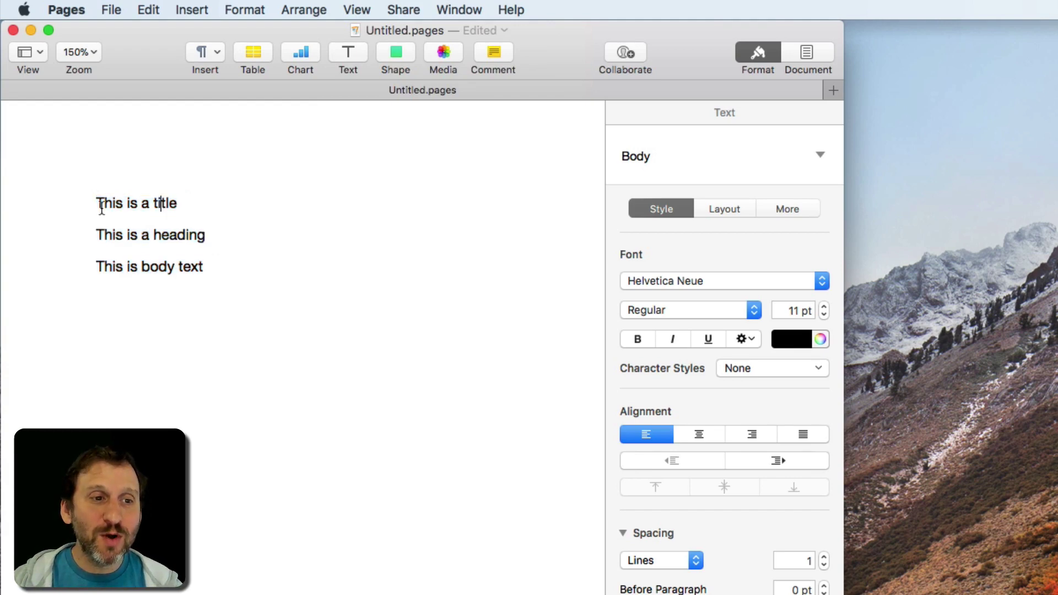
drag(96, 203, 190, 204)
click(144, 205)
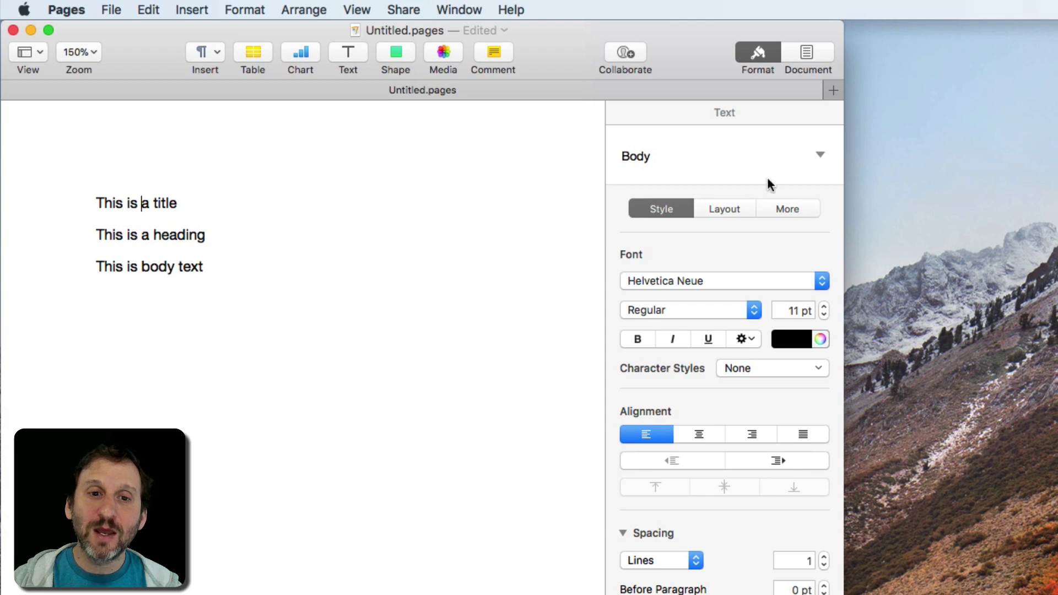
click(821, 156)
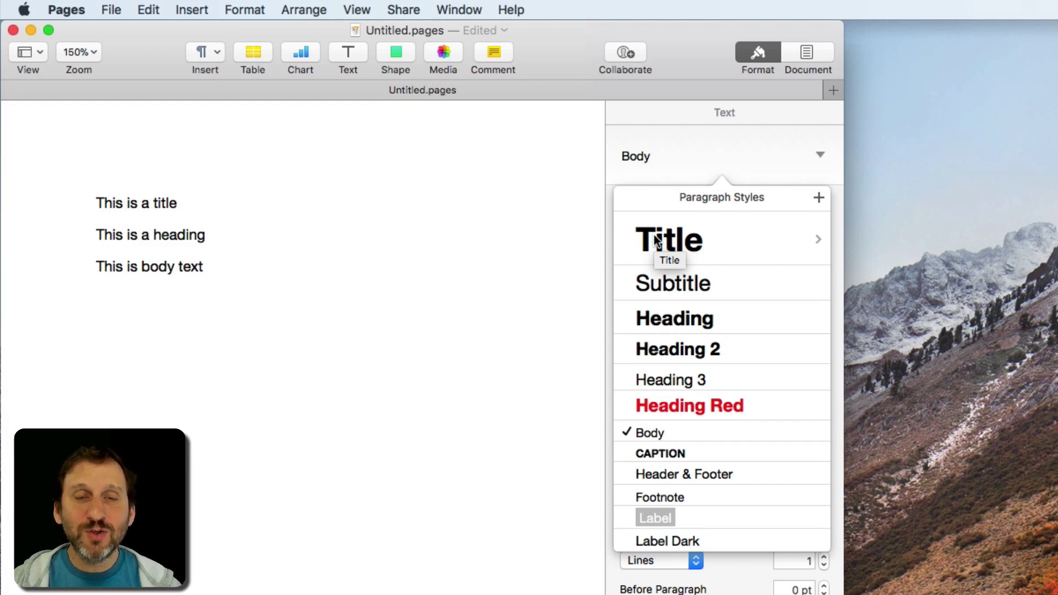
Assign F1 to the Title style, F2 to Heading and F3 to Body, then close the styles list.
click(819, 241)
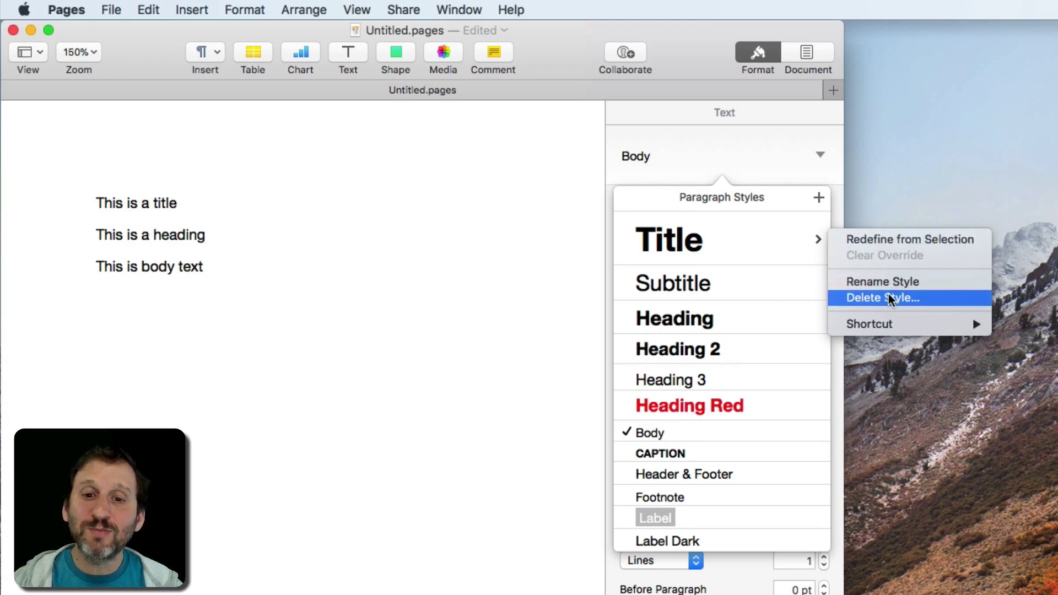
mouse_move(883, 324)
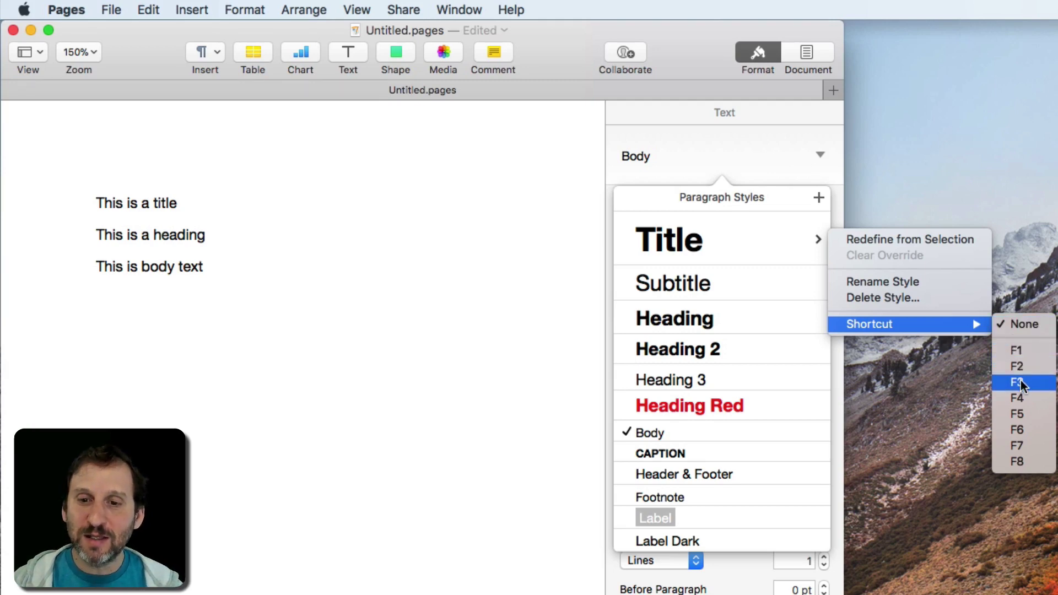
click(1017, 351)
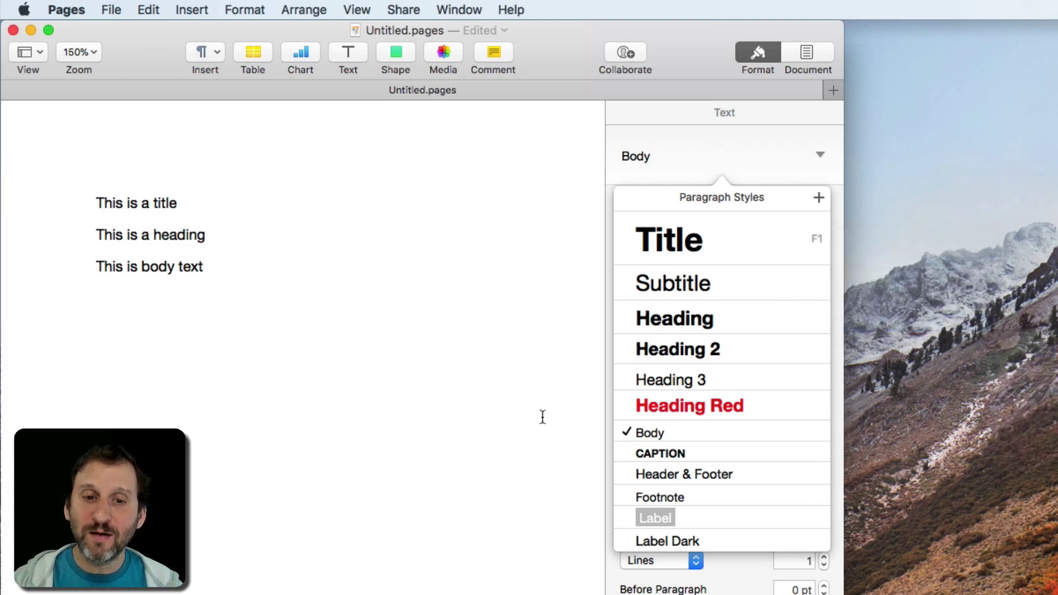
click(819, 321)
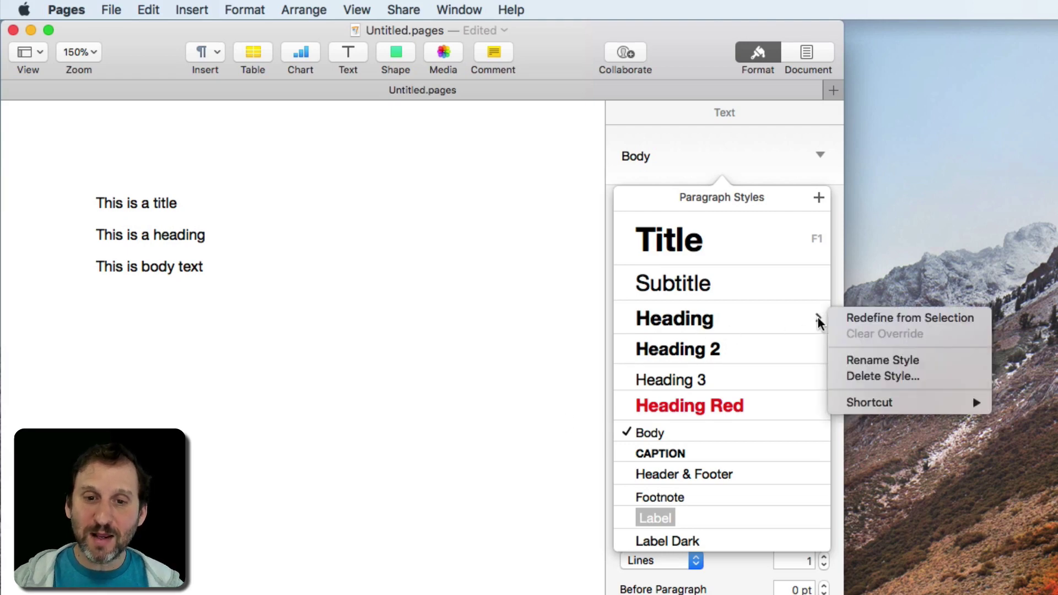
mouse_move(891, 405)
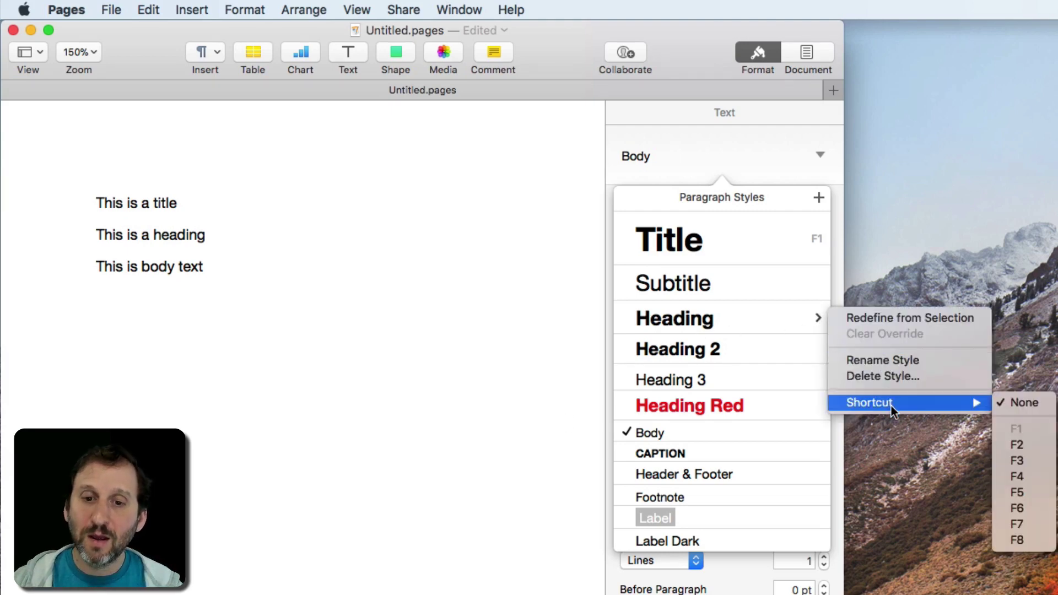
click(1030, 444)
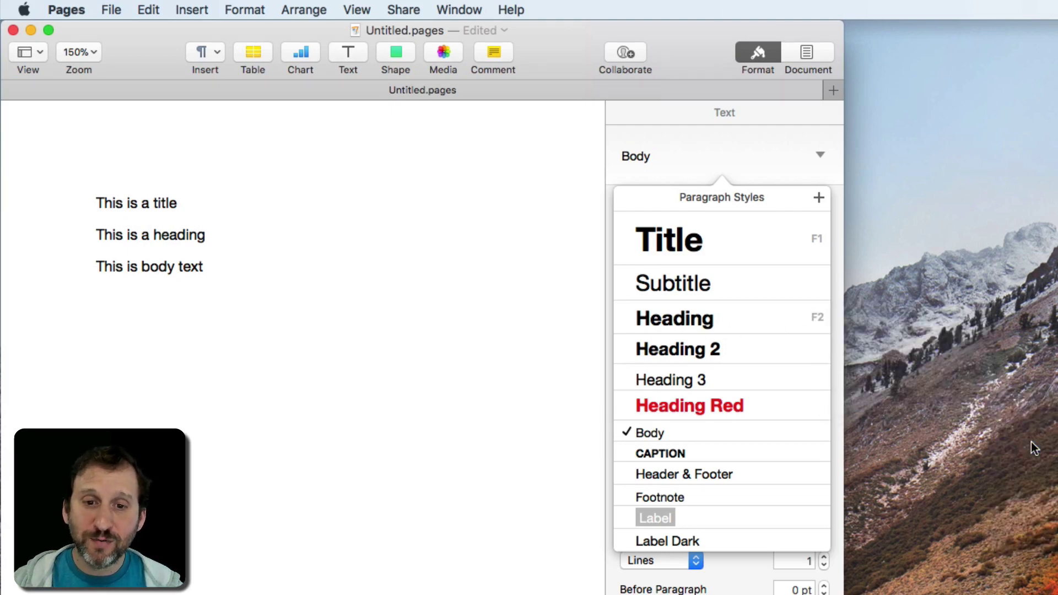
click(817, 432)
mouse_move(881, 514)
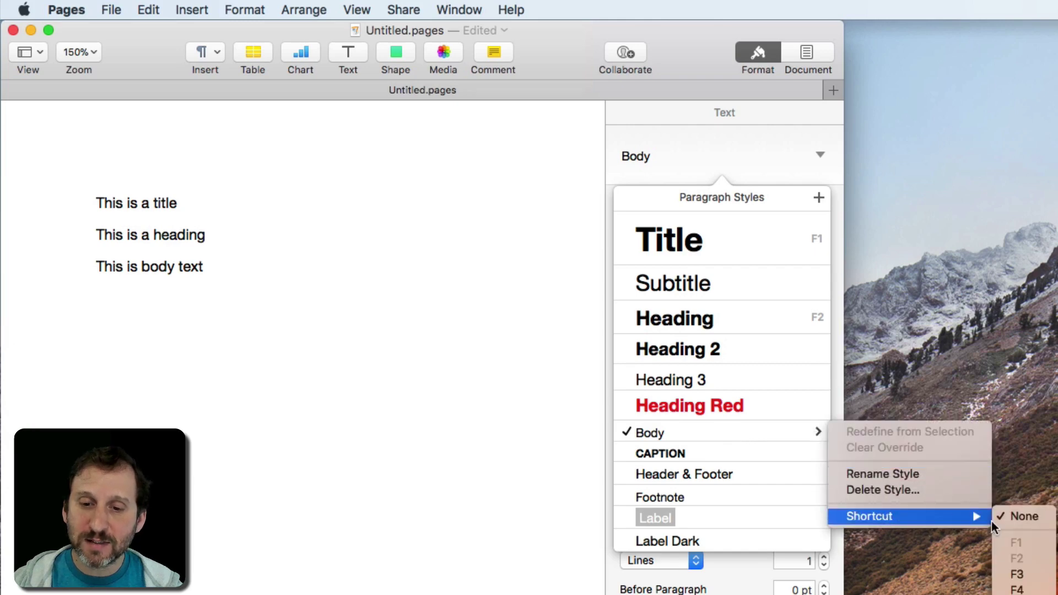
click(1018, 576)
click(274, 218)
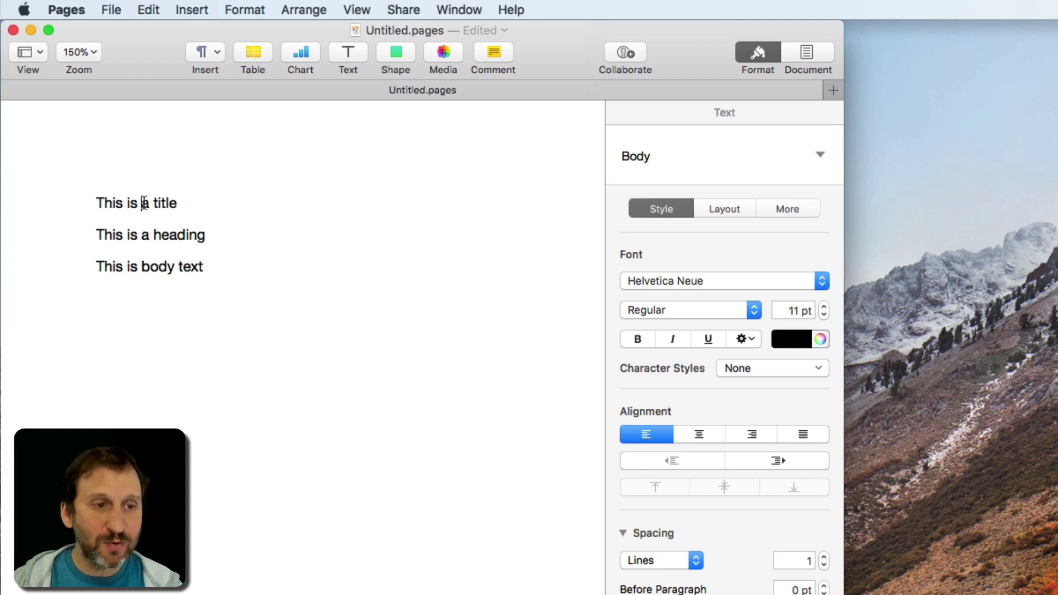
Apply Title to the first line with F1 and Heading to the second line with F2.
key(F1)
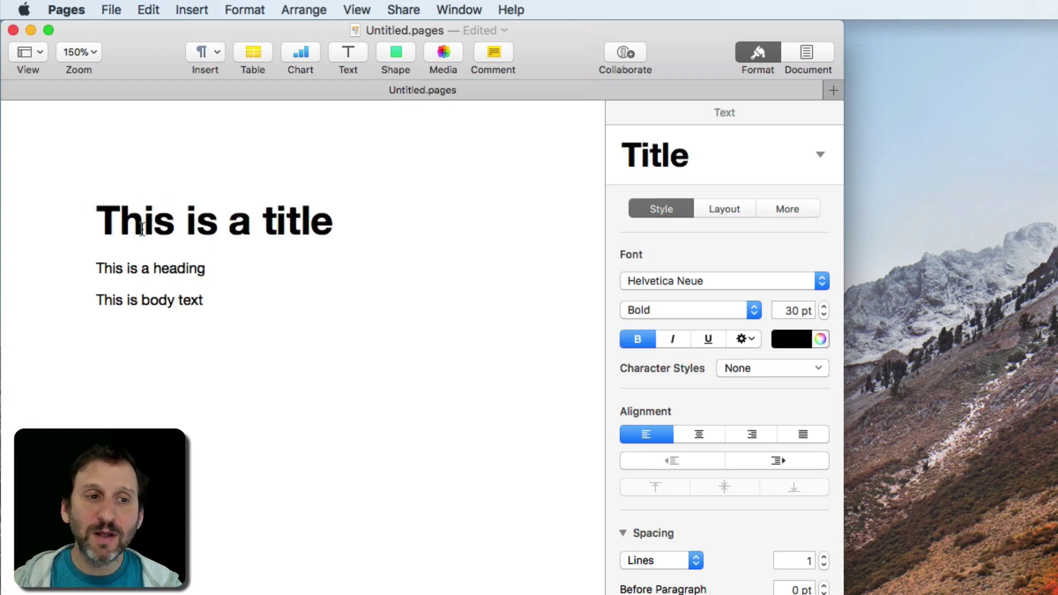
click(126, 276)
click(117, 264)
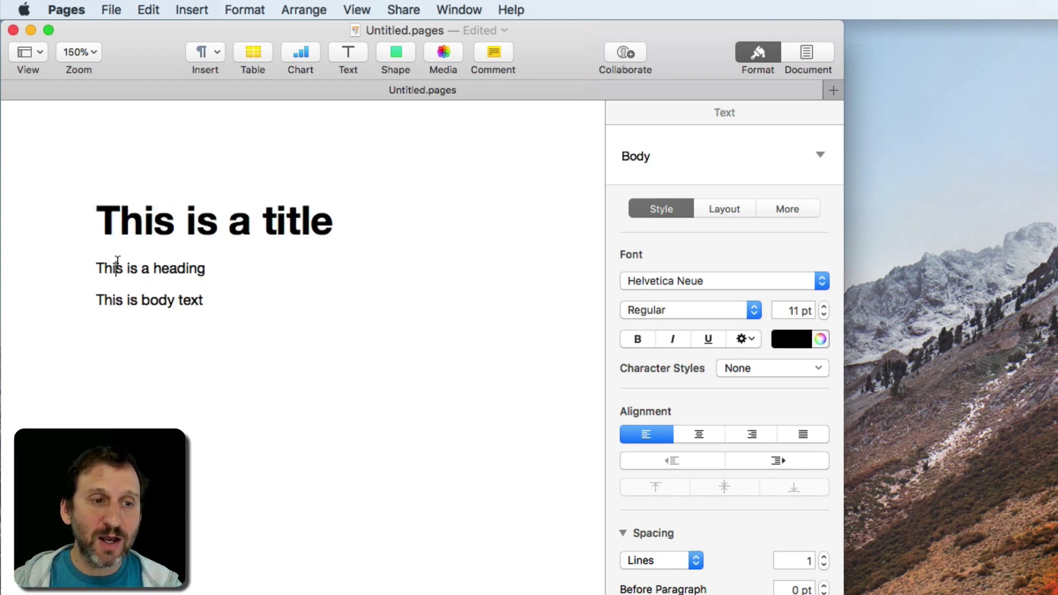
key(F2)
click(130, 312)
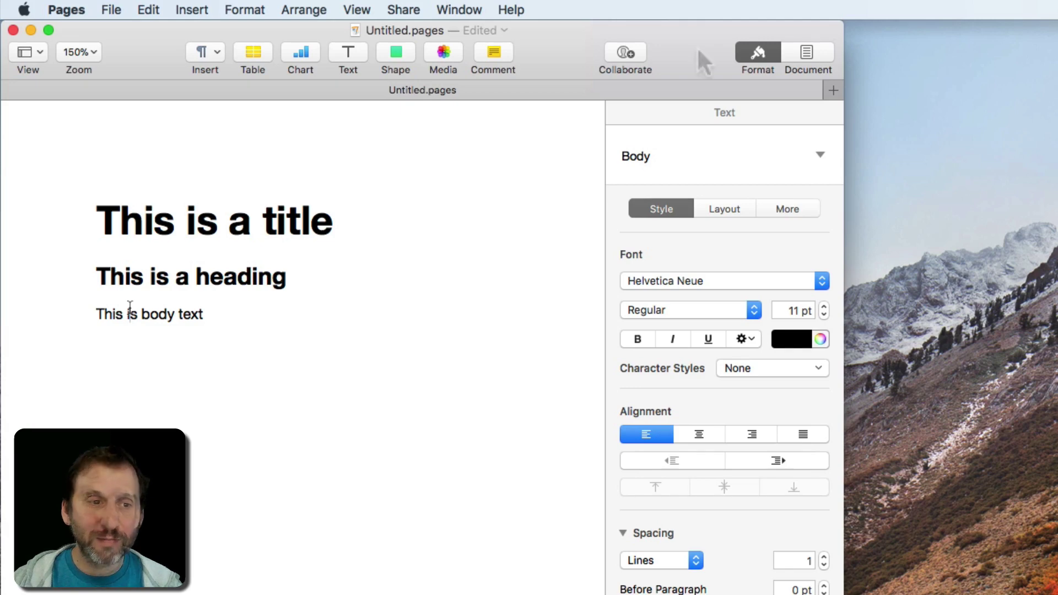
Enable 'Use F1, F2, etc. keys as standard function keys' in System Preferences Keyboard, then close it.
click(22, 10)
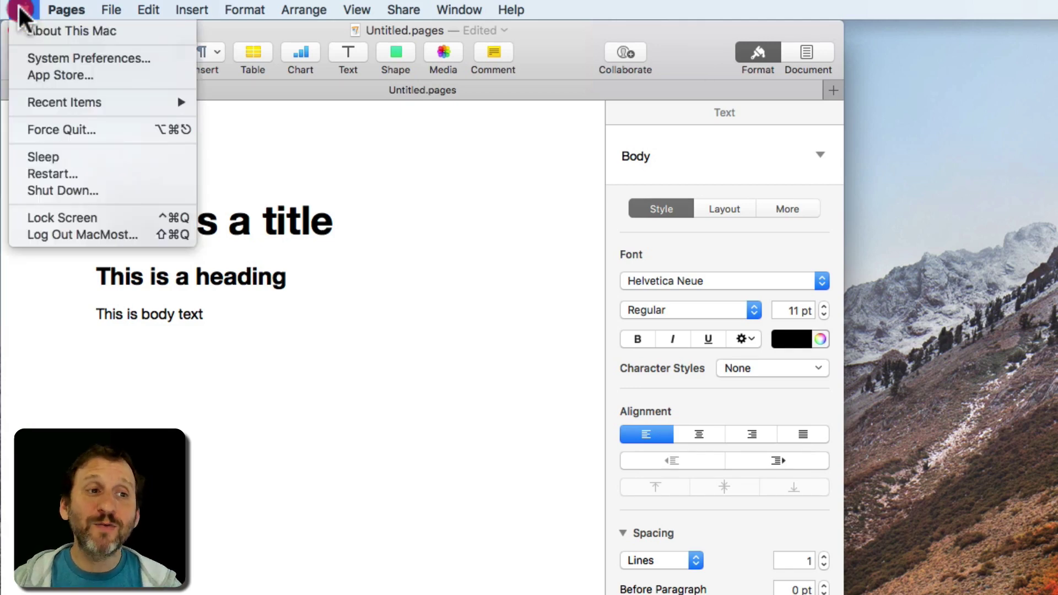
click(55, 60)
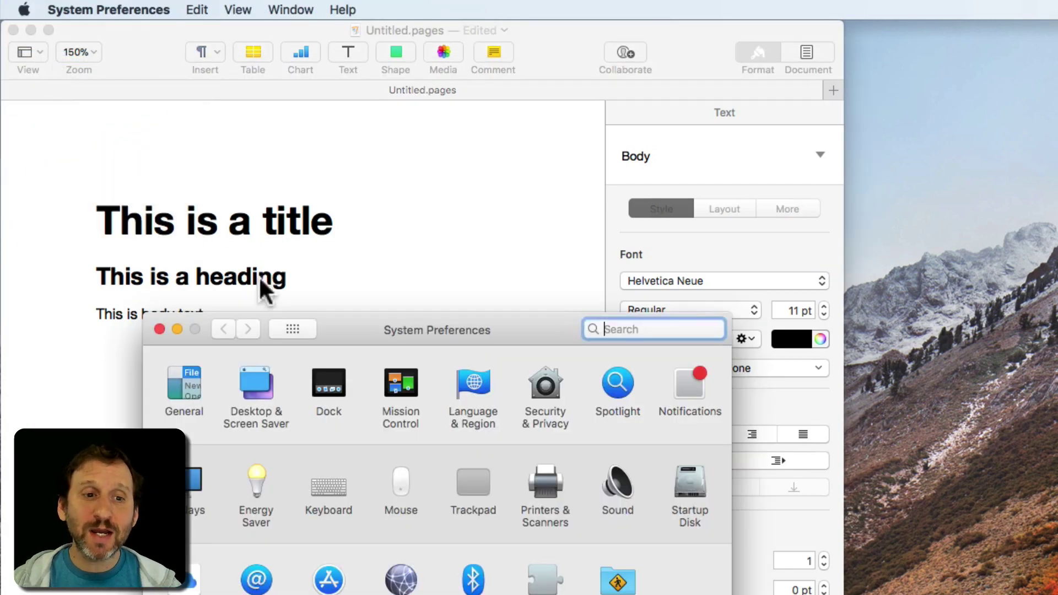
click(319, 94)
click(307, 253)
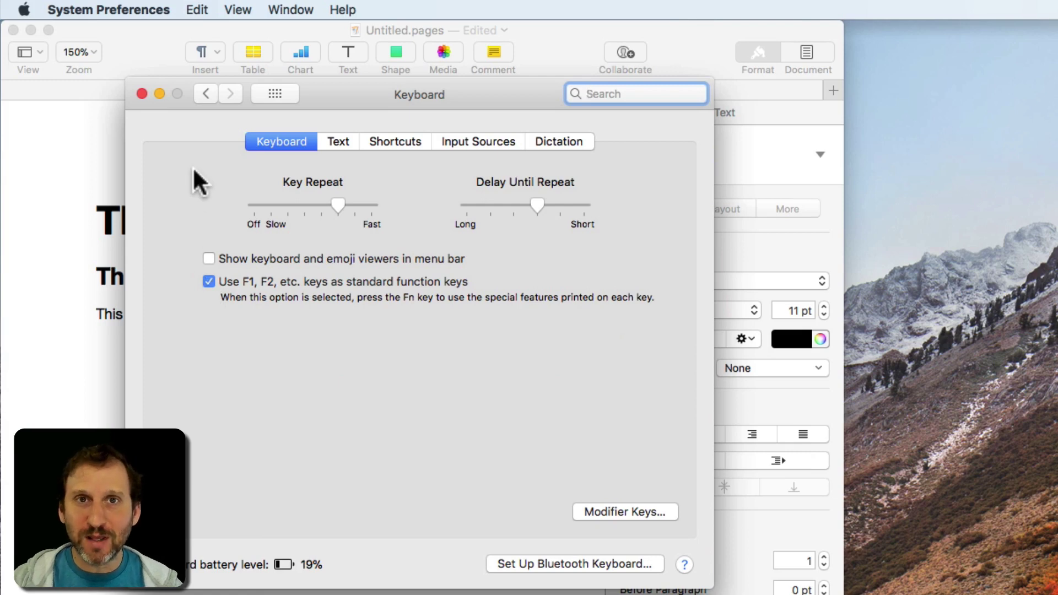
click(142, 94)
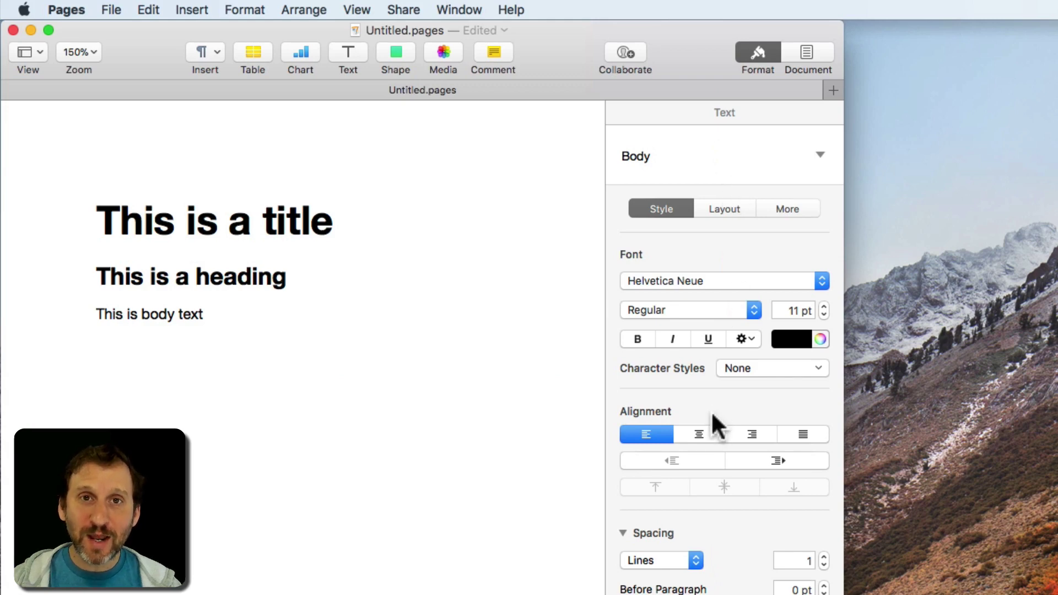
scroll(711, 411, down, 2)
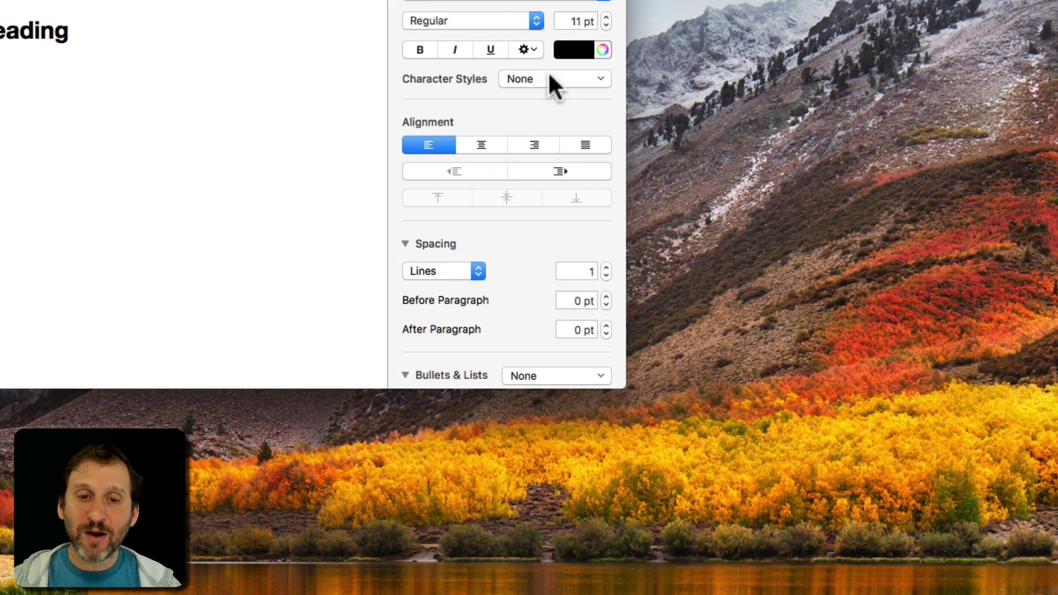
click(549, 76)
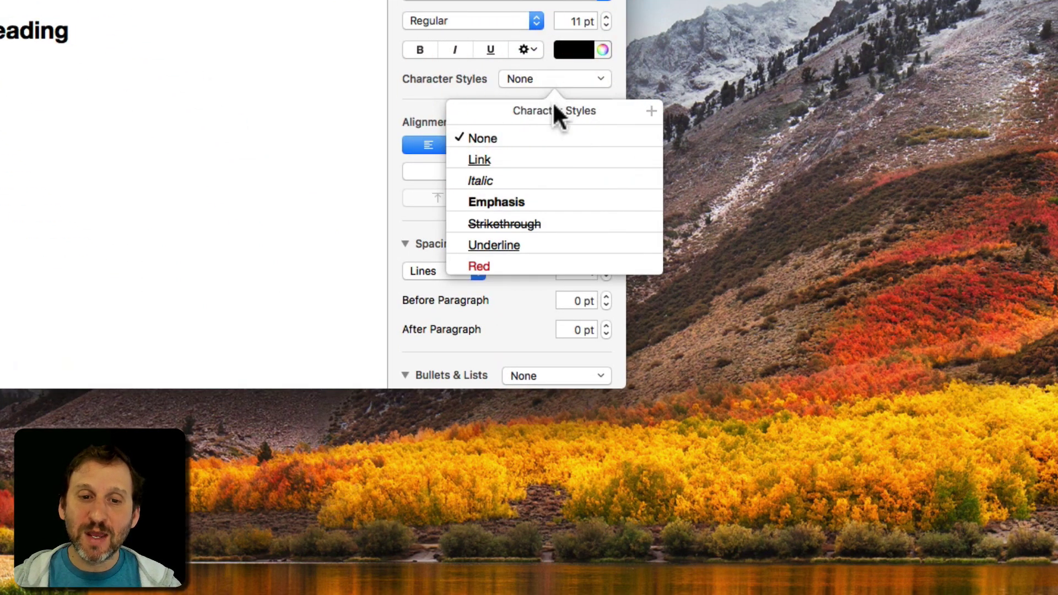
click(650, 157)
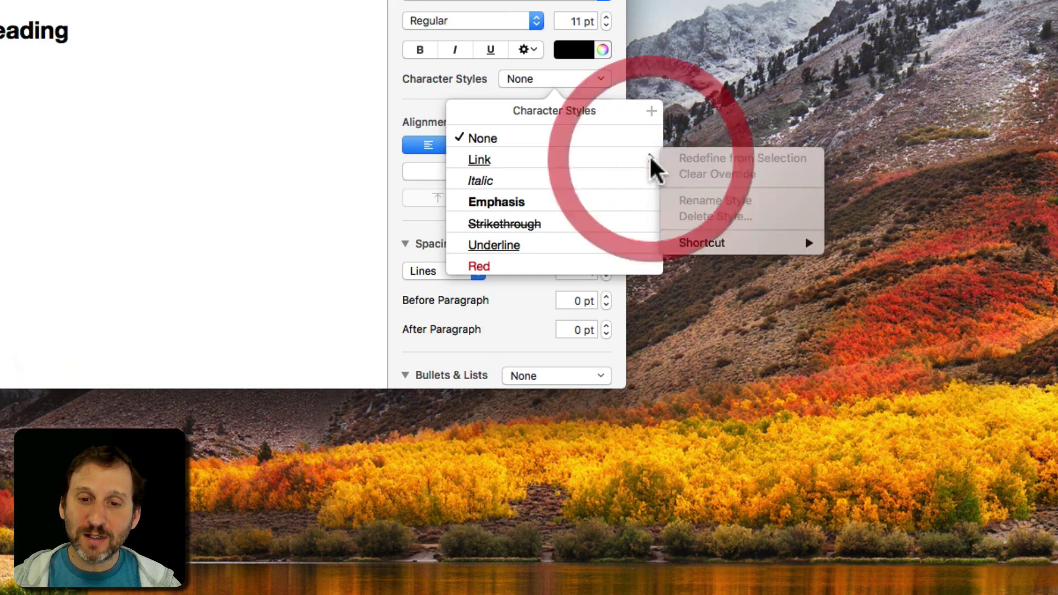
mouse_move(717, 243)
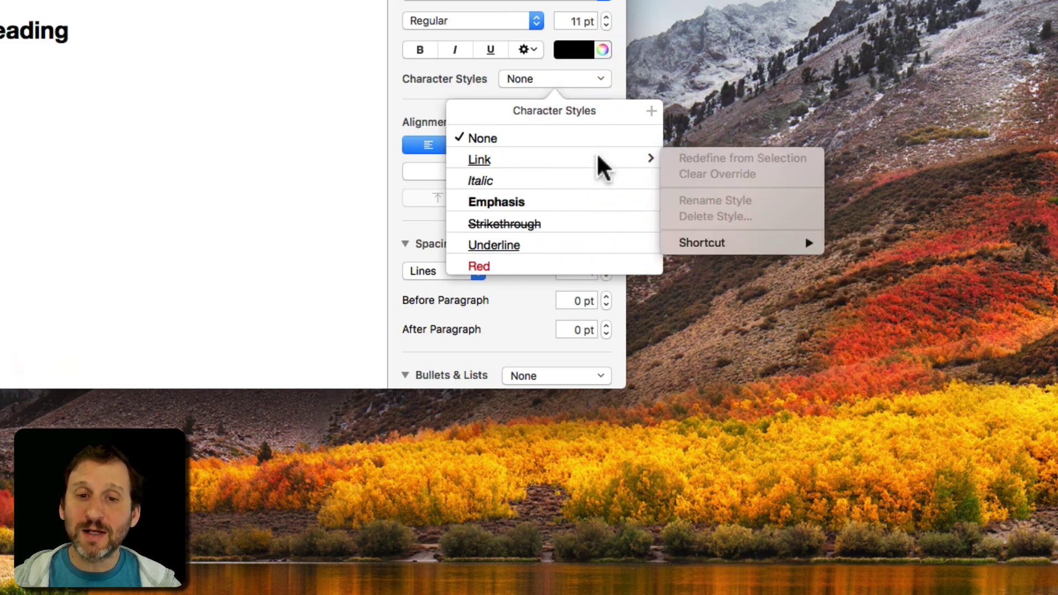
click(614, 97)
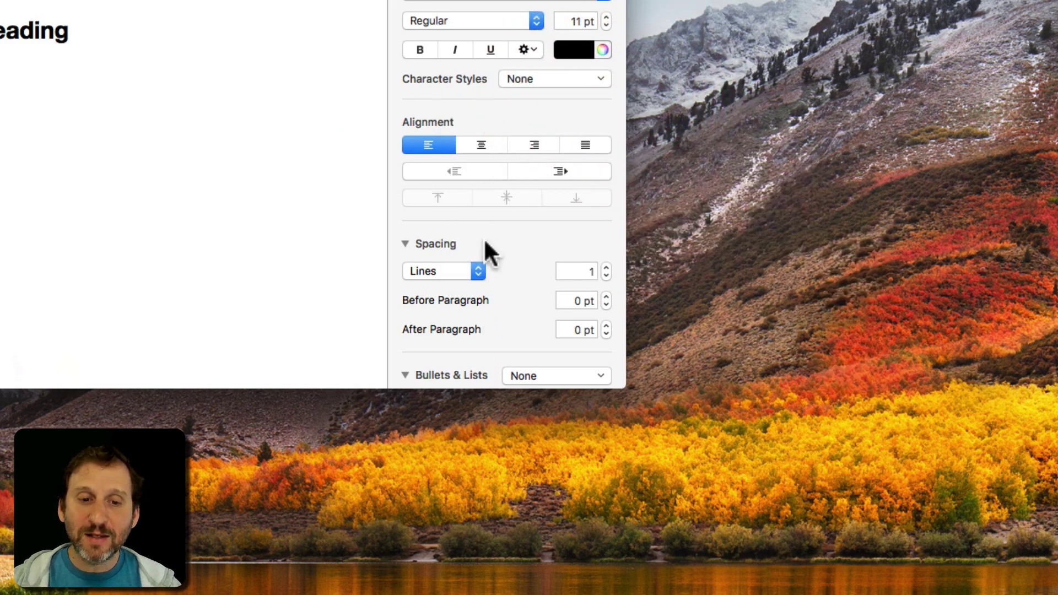
scroll(486, 248, down, 3)
Assign the F4 shortcut to the Bullet list style and close the list styles popover.
click(572, 292)
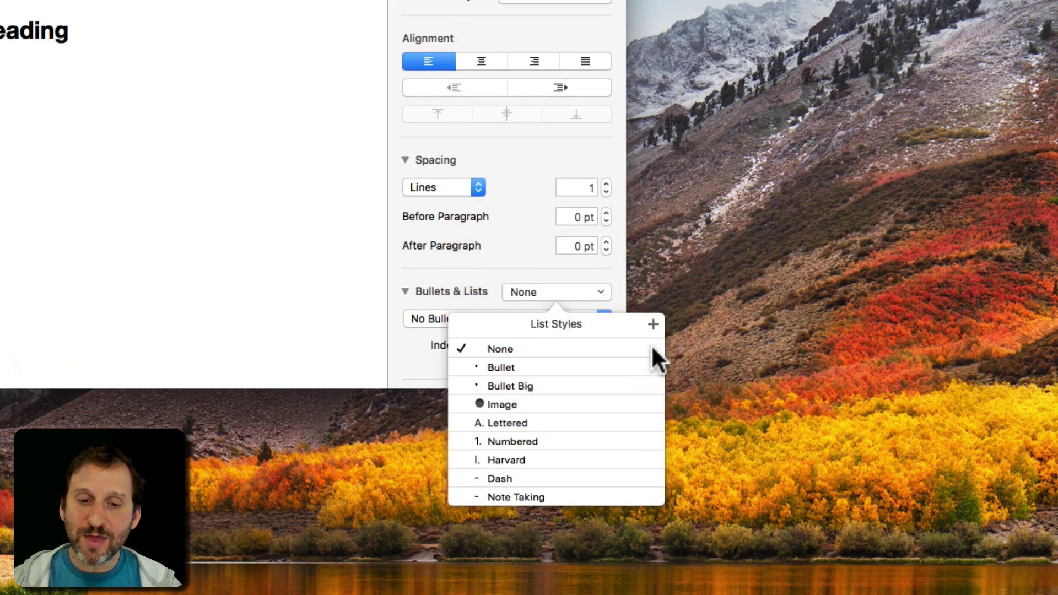
click(653, 366)
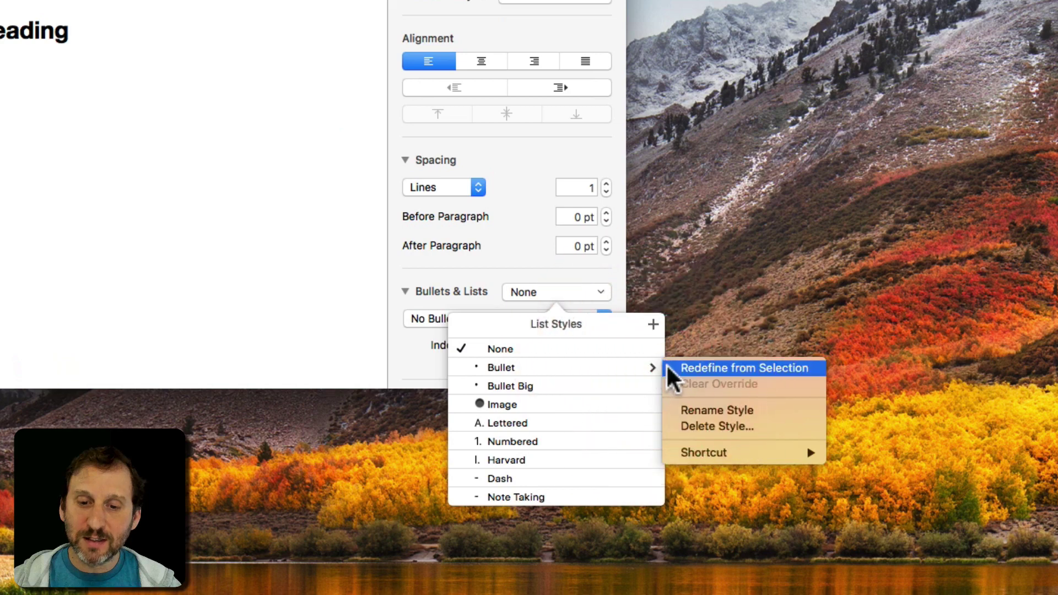
mouse_move(806, 452)
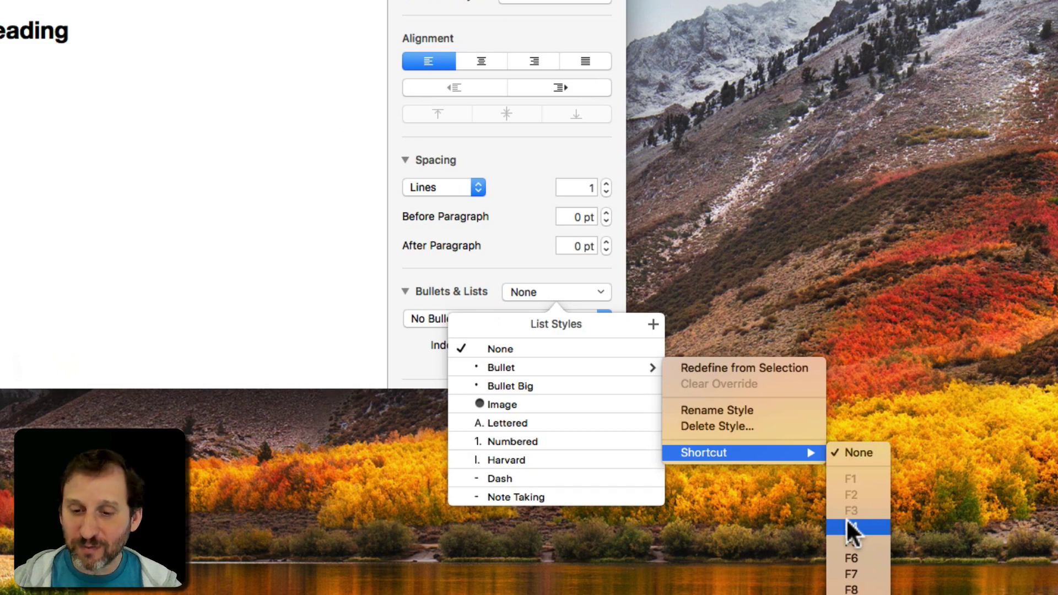
click(868, 528)
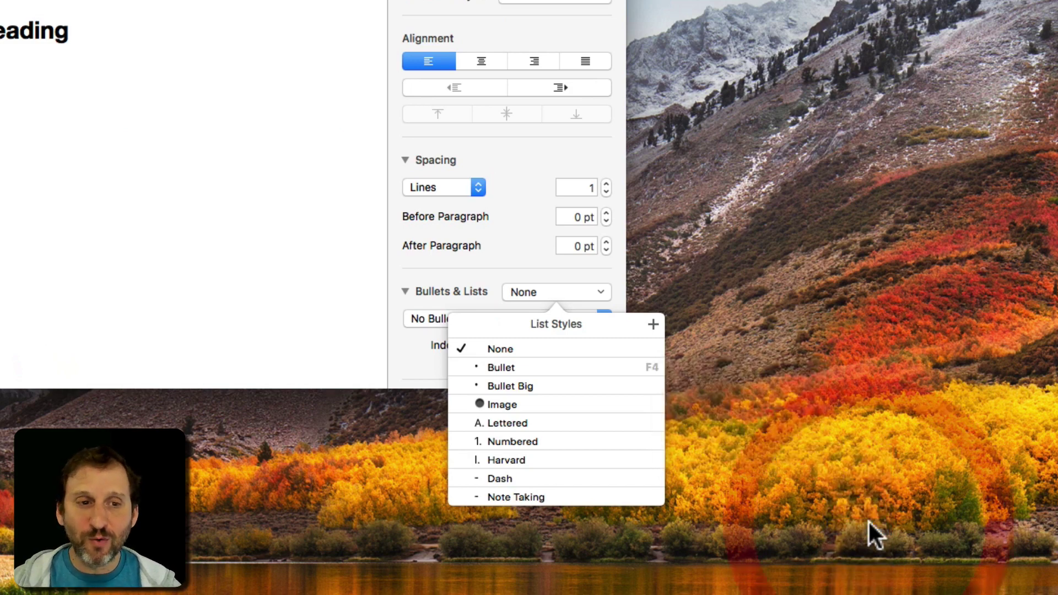
click(45, 52)
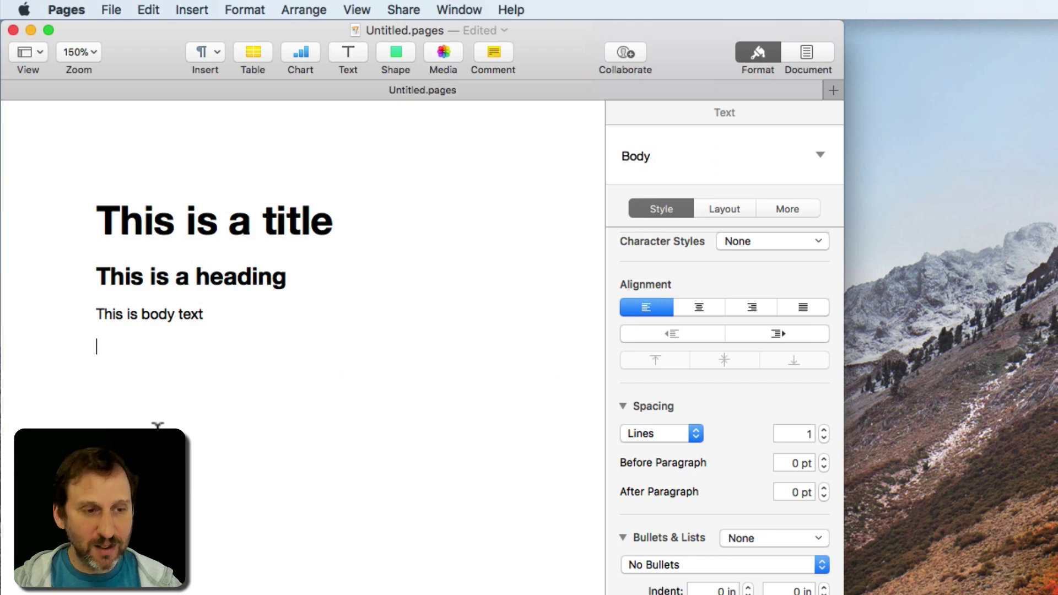
Type '* One', 'Two' and 'Three' as bullet items below the body text, leaving an empty fourth bullet.
text(* )
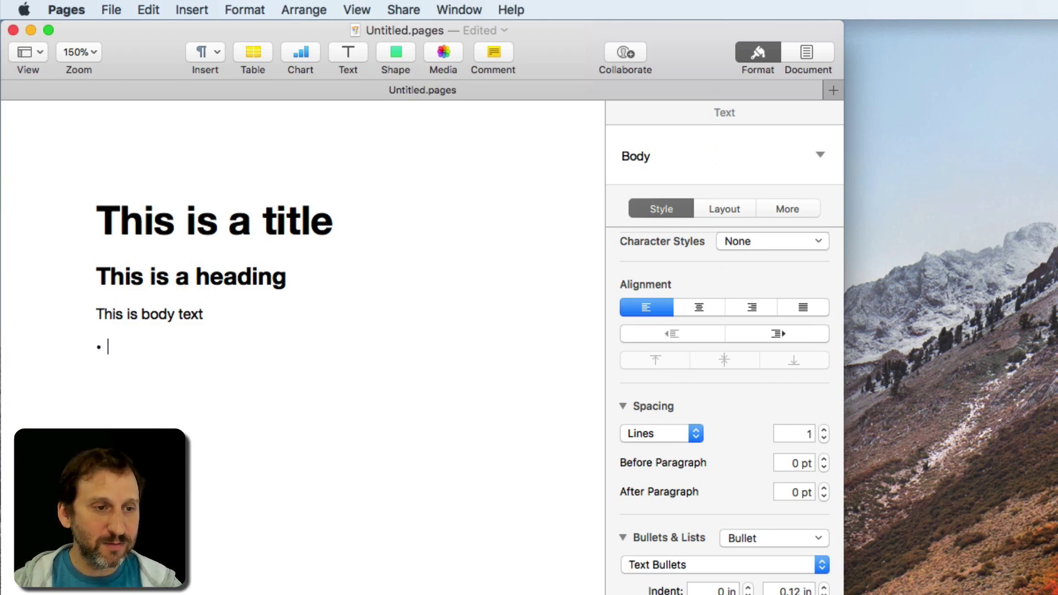
text(One)
key(Return)
text(Two)
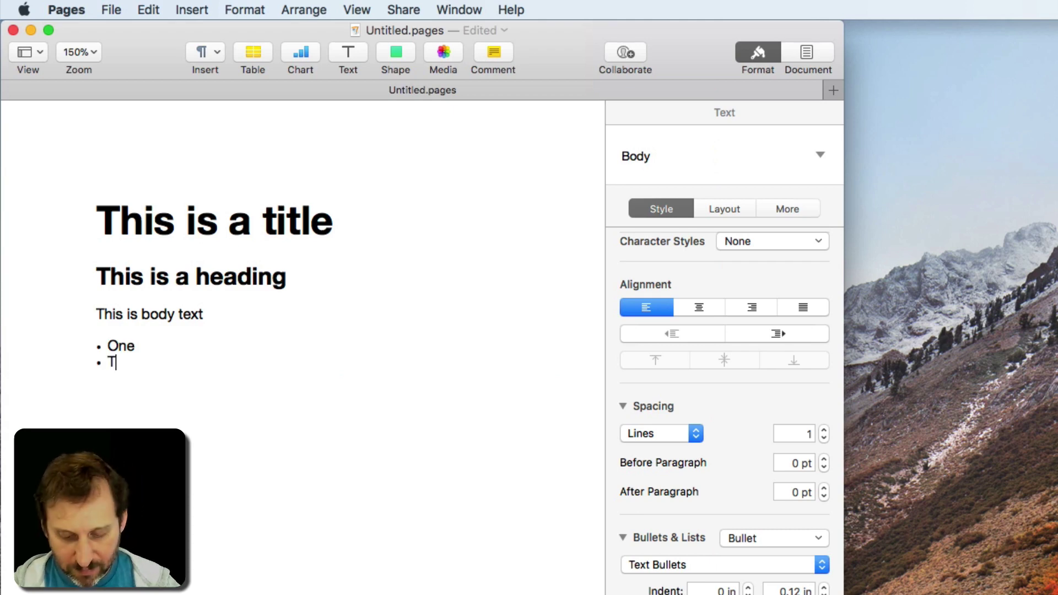
key(Return)
text(Three)
key(Return)
scroll(744, 524, down, 3)
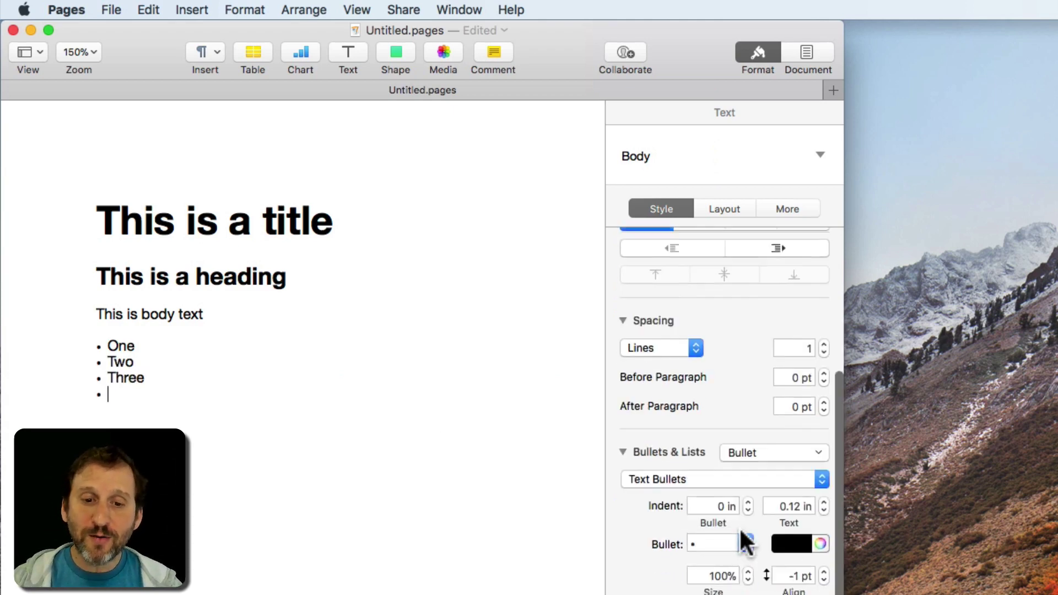
scroll(734, 469, up, 5)
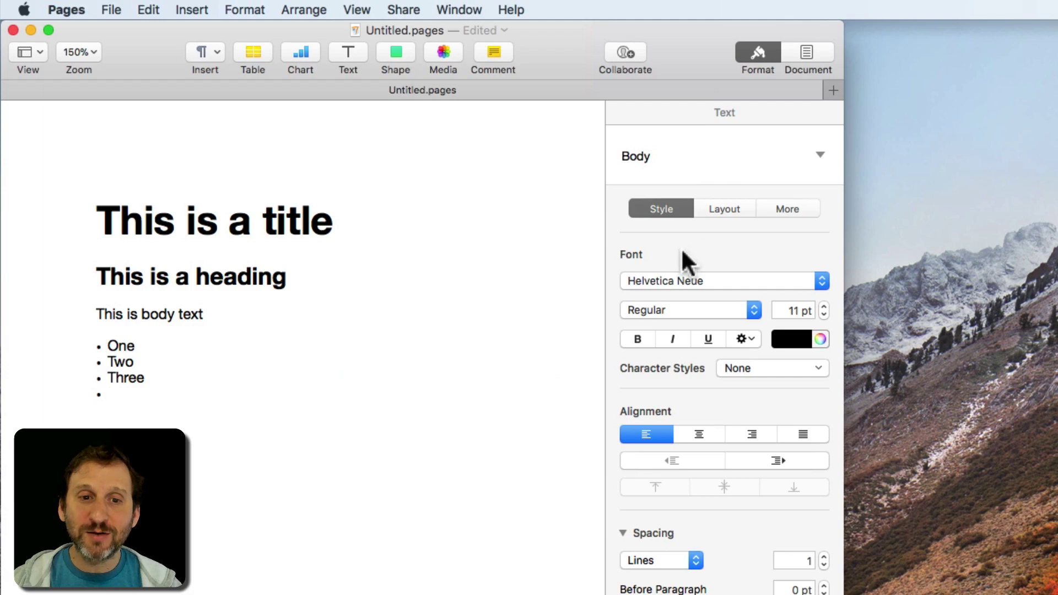
scroll(696, 433, down, 5)
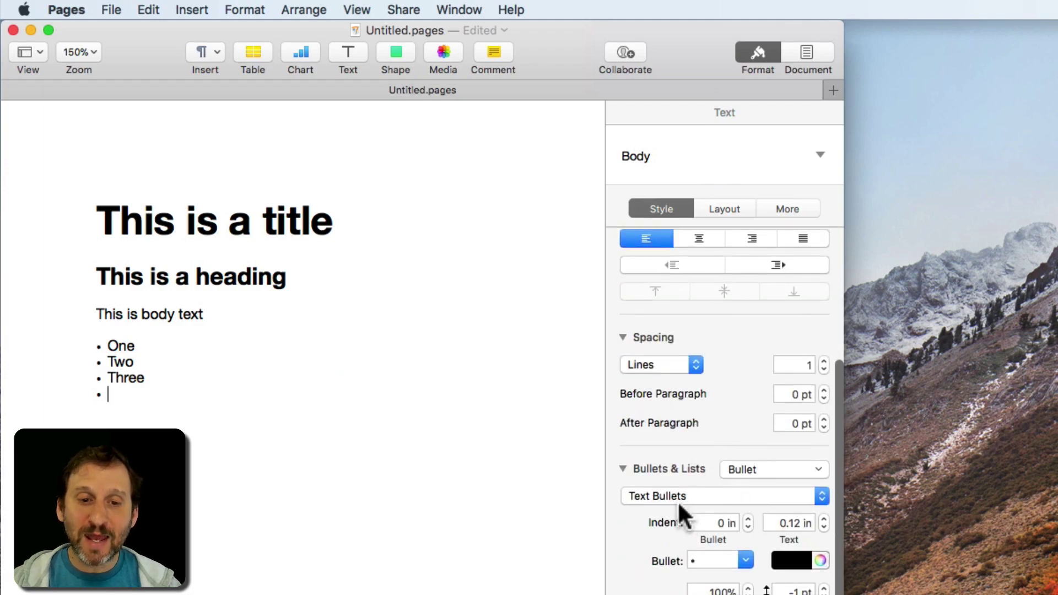